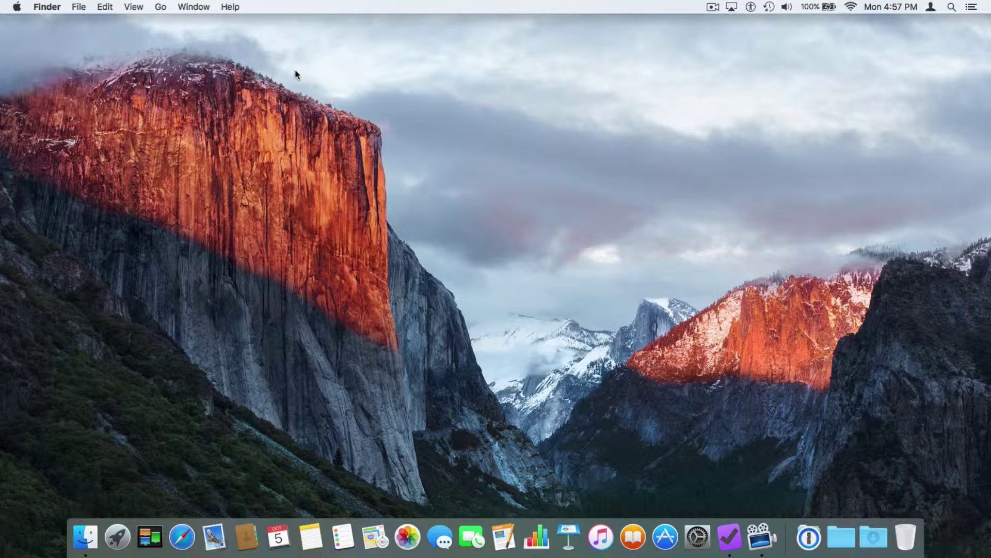
# - Open a new Finder window showing the home folder
pyautogui.press('super+n')
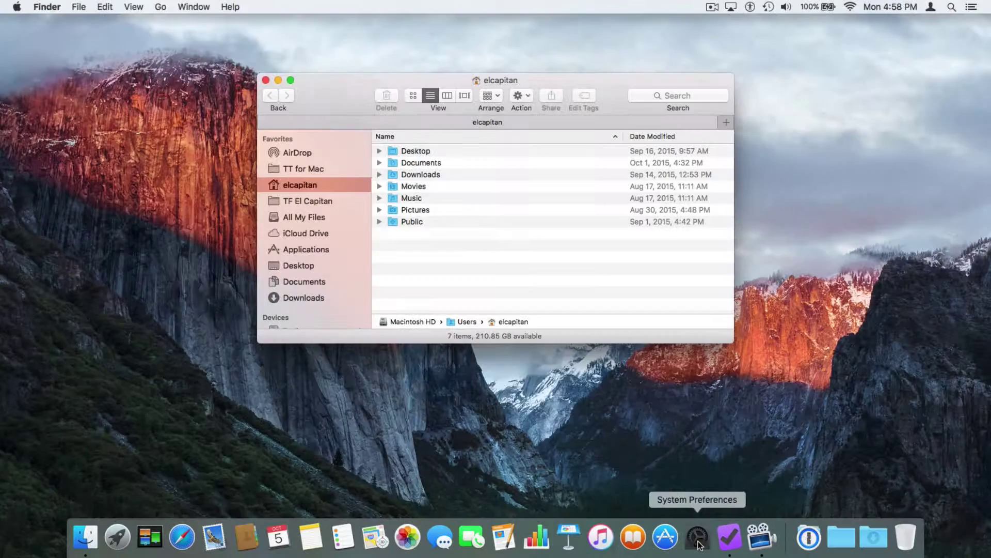
# - Launch System Preferences from the Dock and open the General pane
pyautogui.click(697, 536)
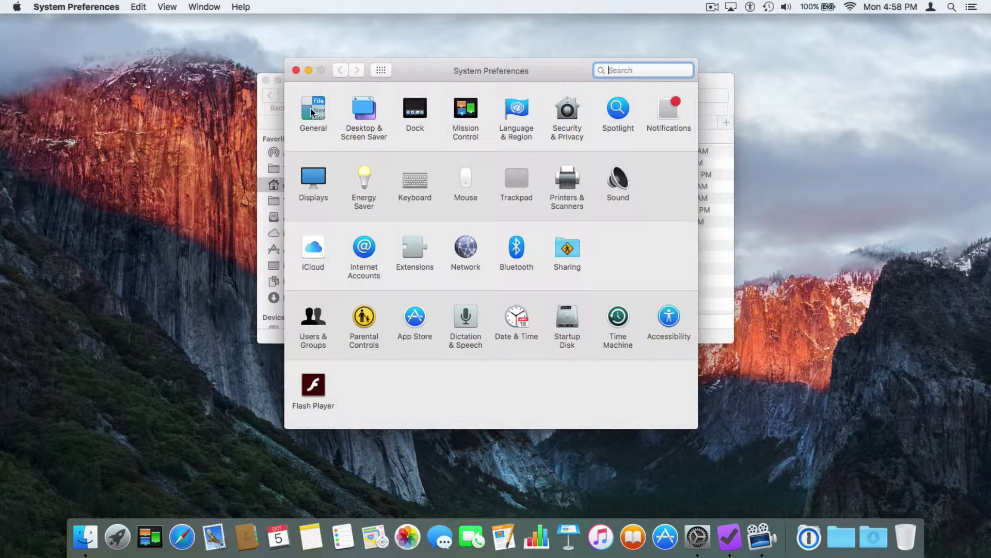
pyautogui.click(313, 110)
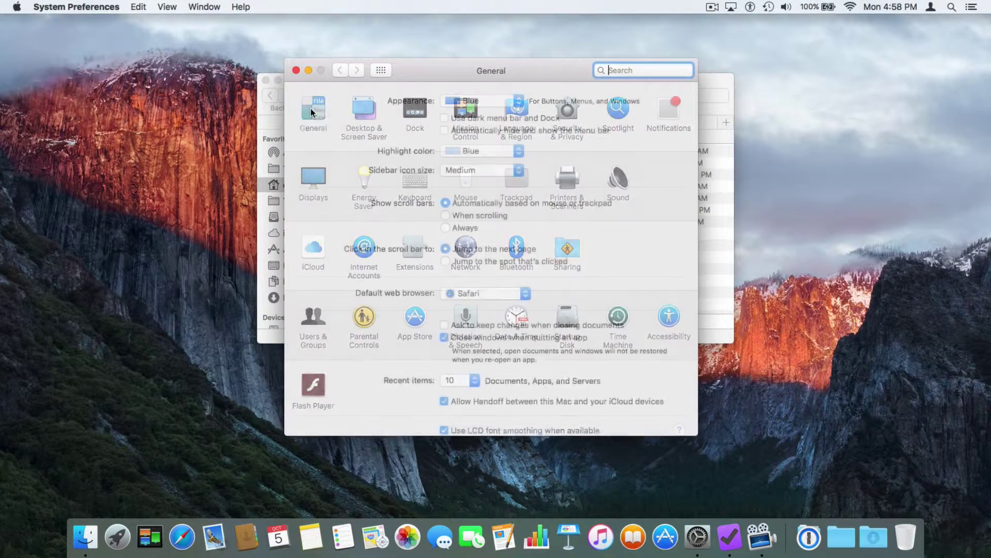
# - Move the General window aside to reveal the Finder sidebar and set Sidebar icon size to Small
pyautogui.moveTo(411, 67); pyautogui.dragTo(517, 56)
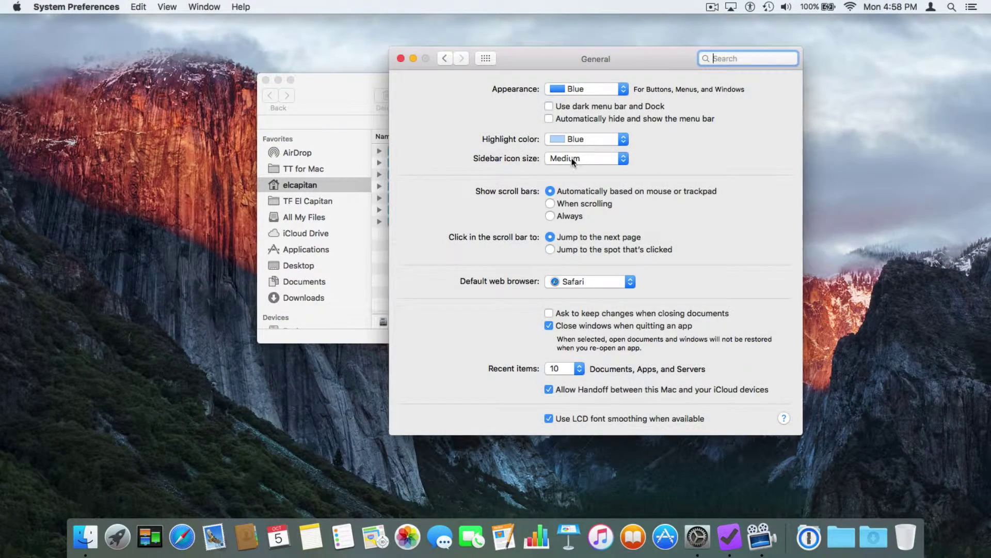
pyautogui.click(579, 158)
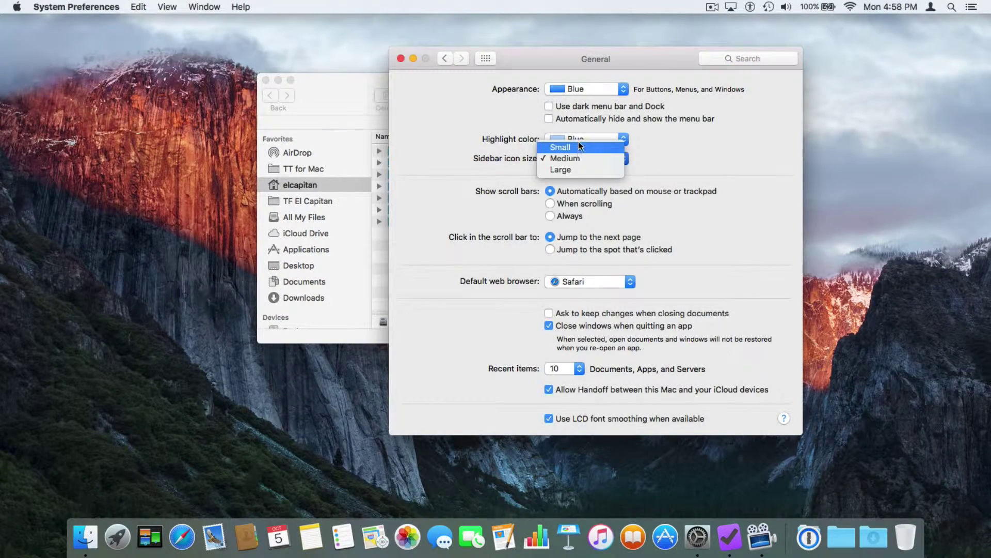
pyautogui.click(576, 145)
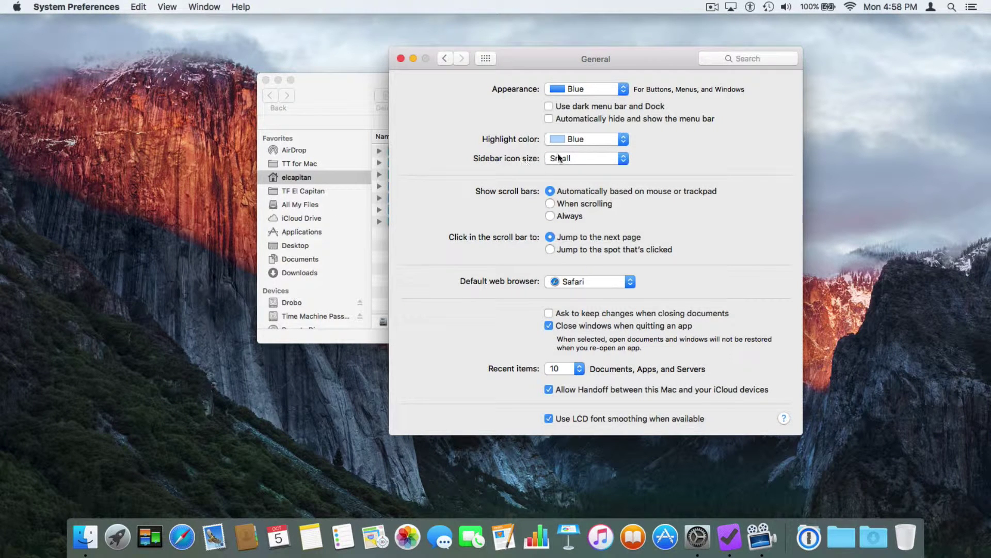
# - Try Large sidebar icons, switch back to Medium, and close System Preferences
pyautogui.click(564, 160)
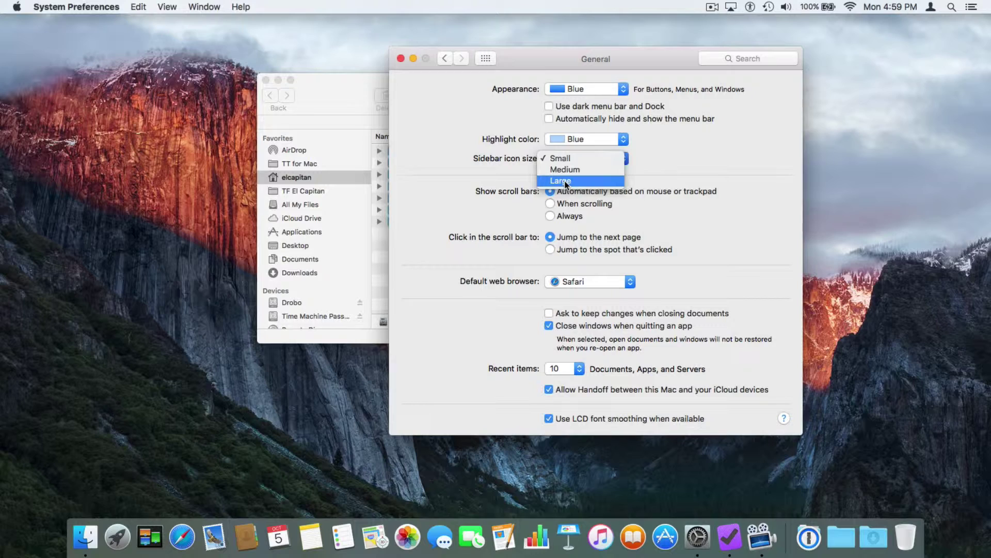
pyautogui.click(566, 182)
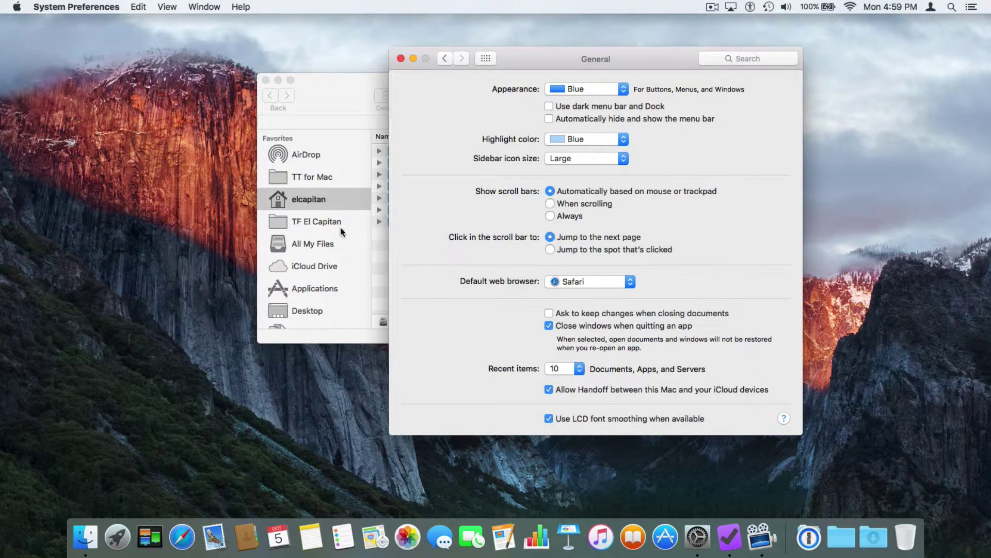
pyautogui.click(570, 161)
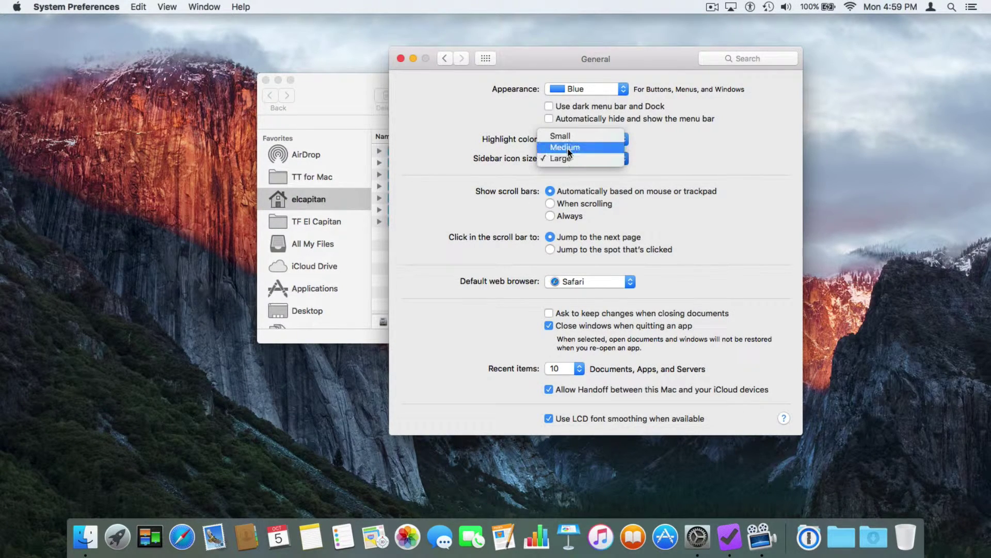
pyautogui.click(570, 147)
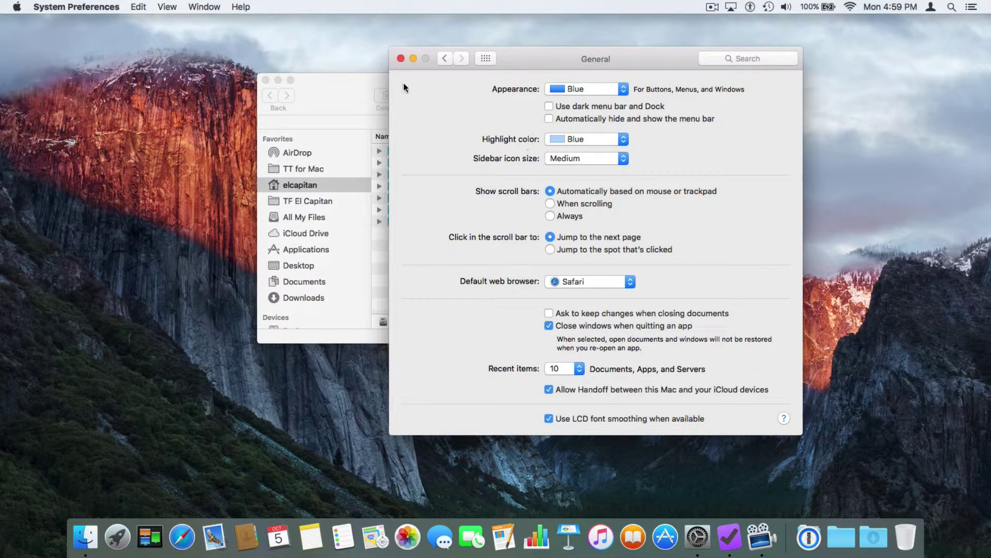
pyautogui.click(399, 59)
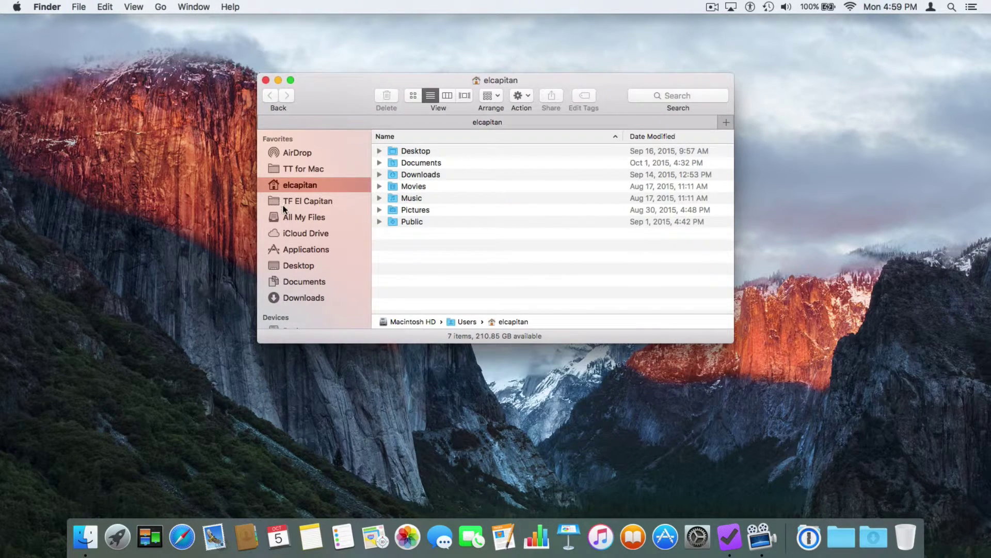